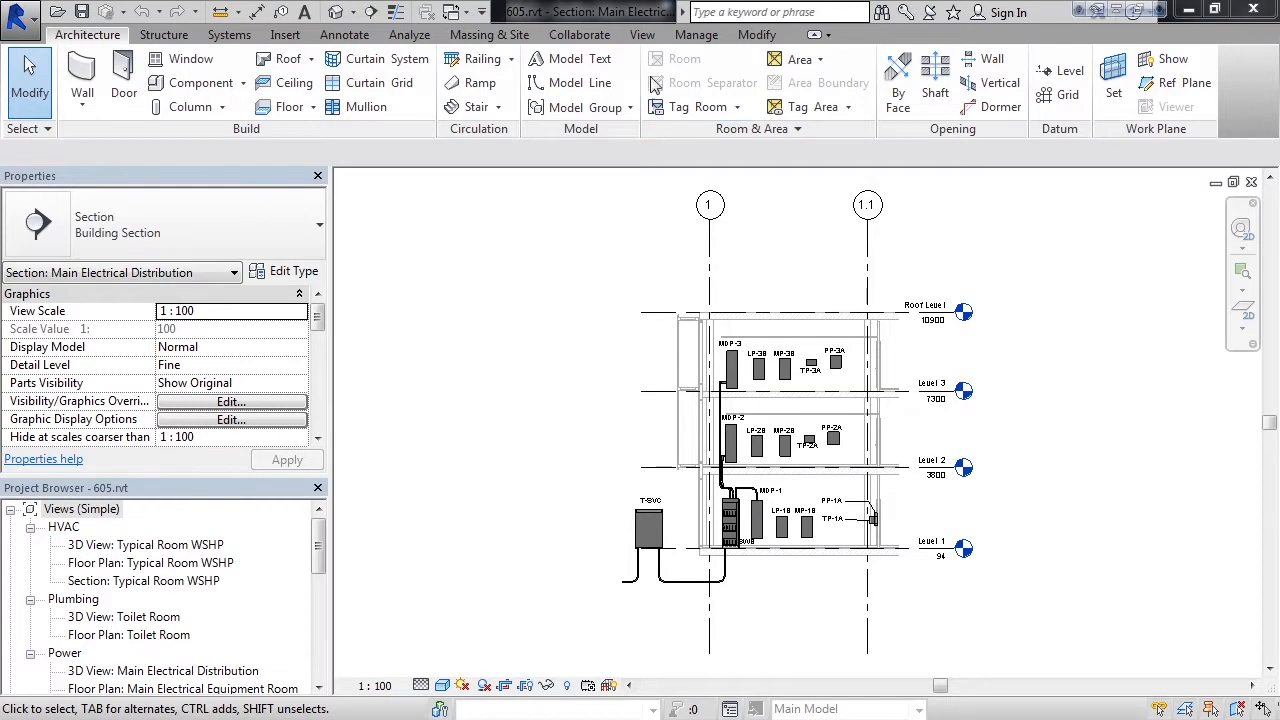
Create a rectangular callout around the conduits running from the top of switchboard SWB up to panel MDP-2
{"action": "left_click", "coordinate": [643, 36]}
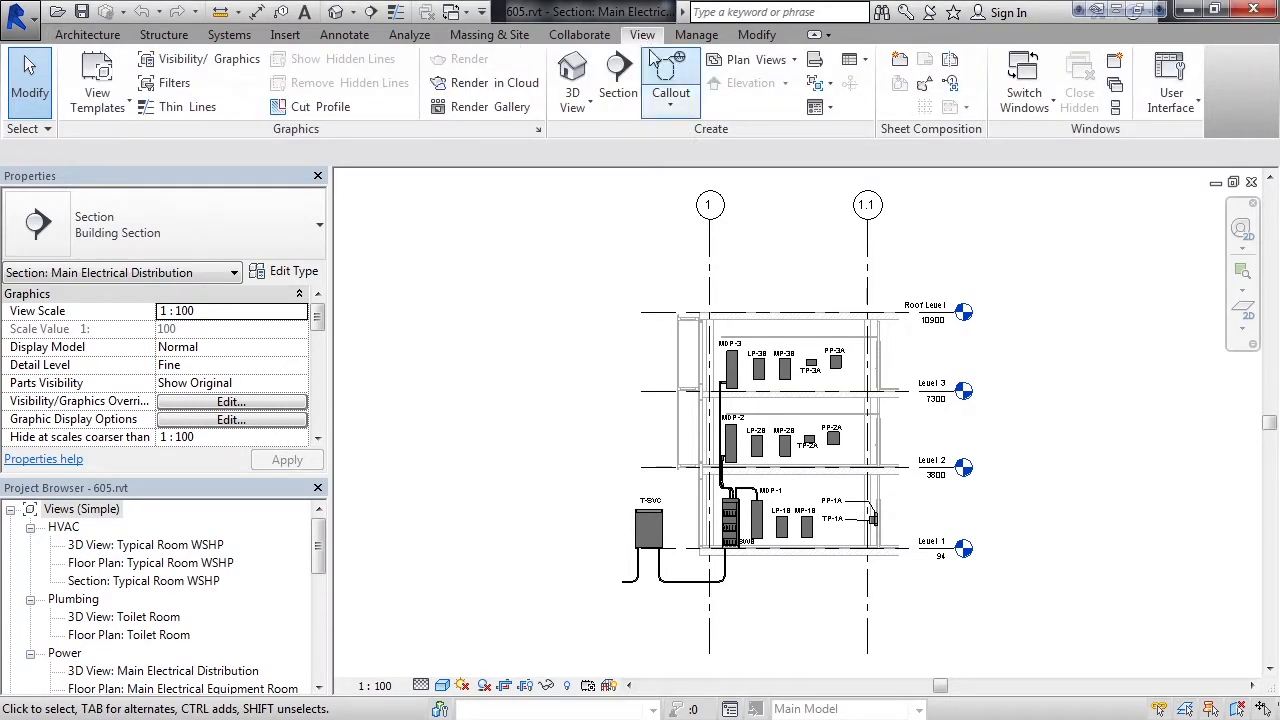
{"action": "left_click", "coordinate": [667, 108]}
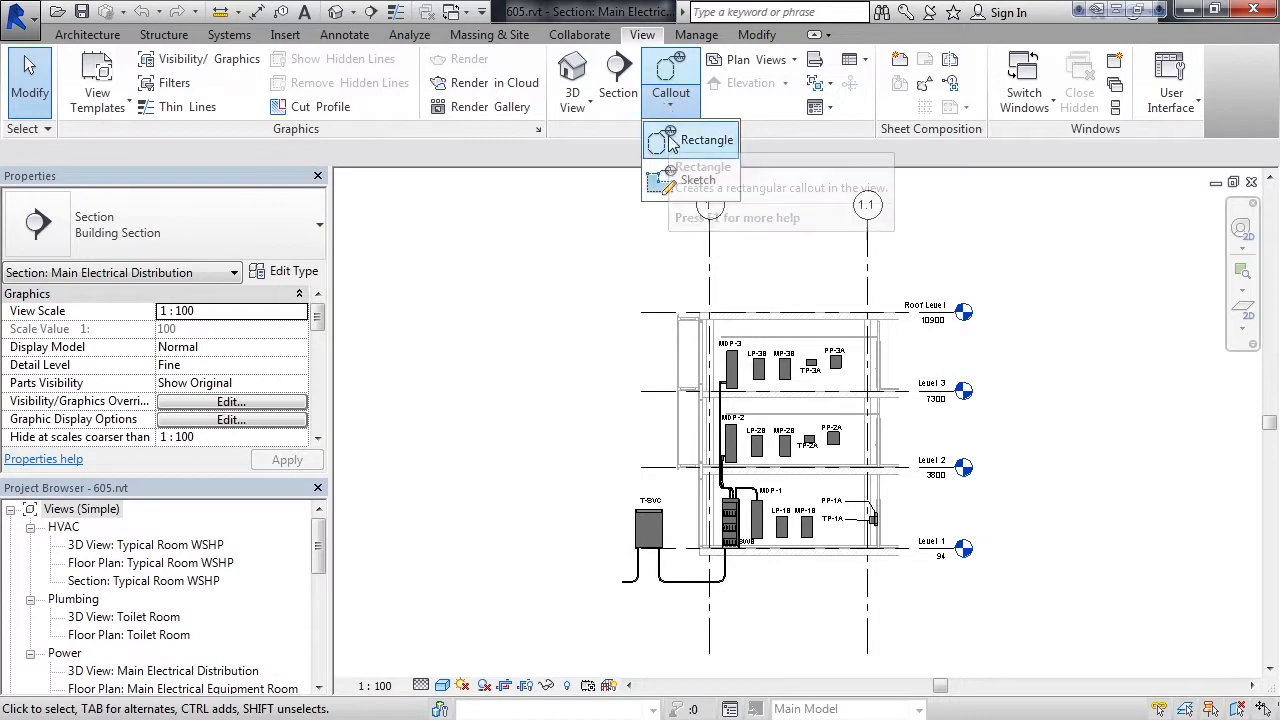
{"action": "left_click", "coordinate": [690, 140]}
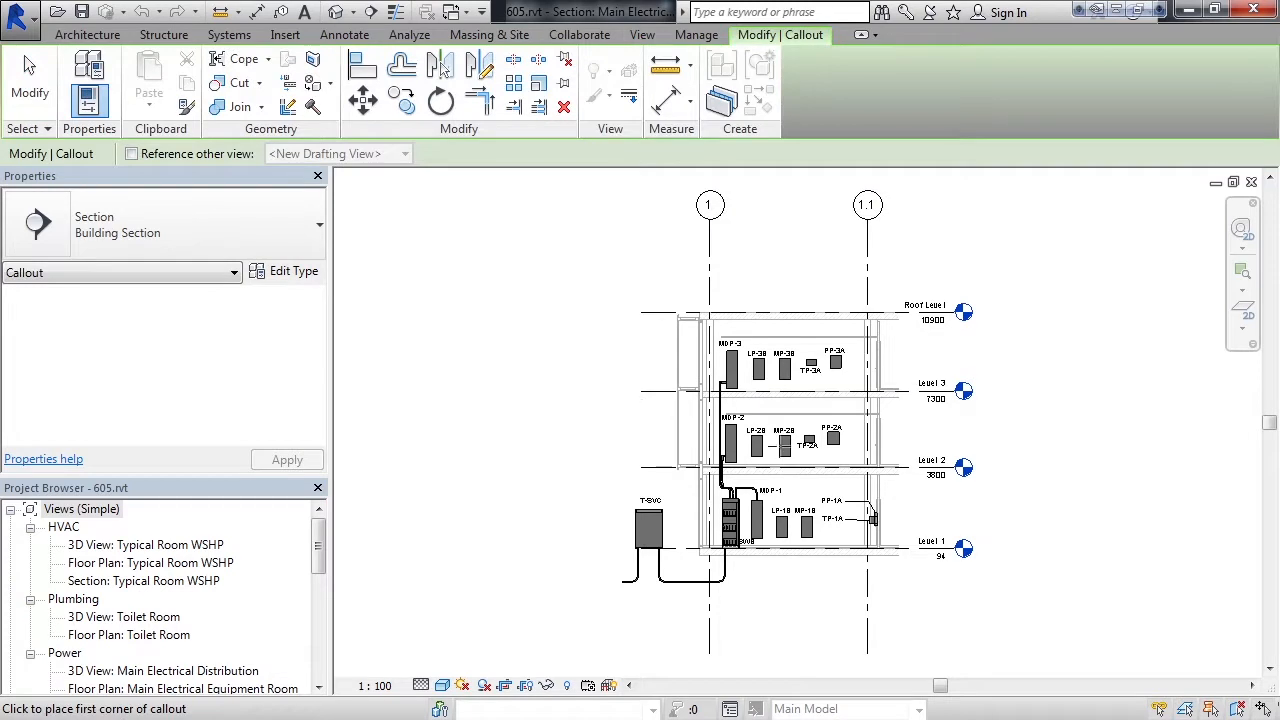
{"action": "scroll", "coordinate": [766, 514], "scroll_direction": "down", "scroll_amount": 1}
{"action": "scroll", "coordinate": [770, 517], "scroll_direction": "up", "scroll_amount": 6}
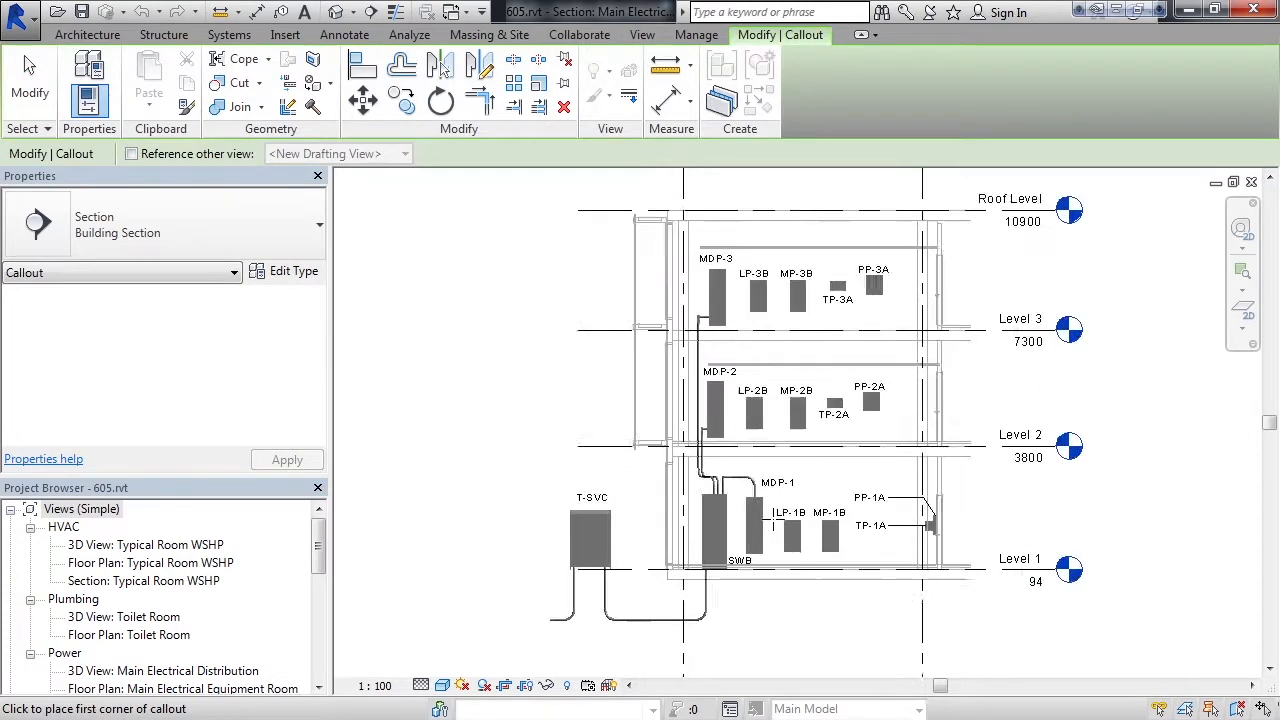
{"action": "scroll", "coordinate": [772, 517], "scroll_direction": "up", "scroll_amount": 1}
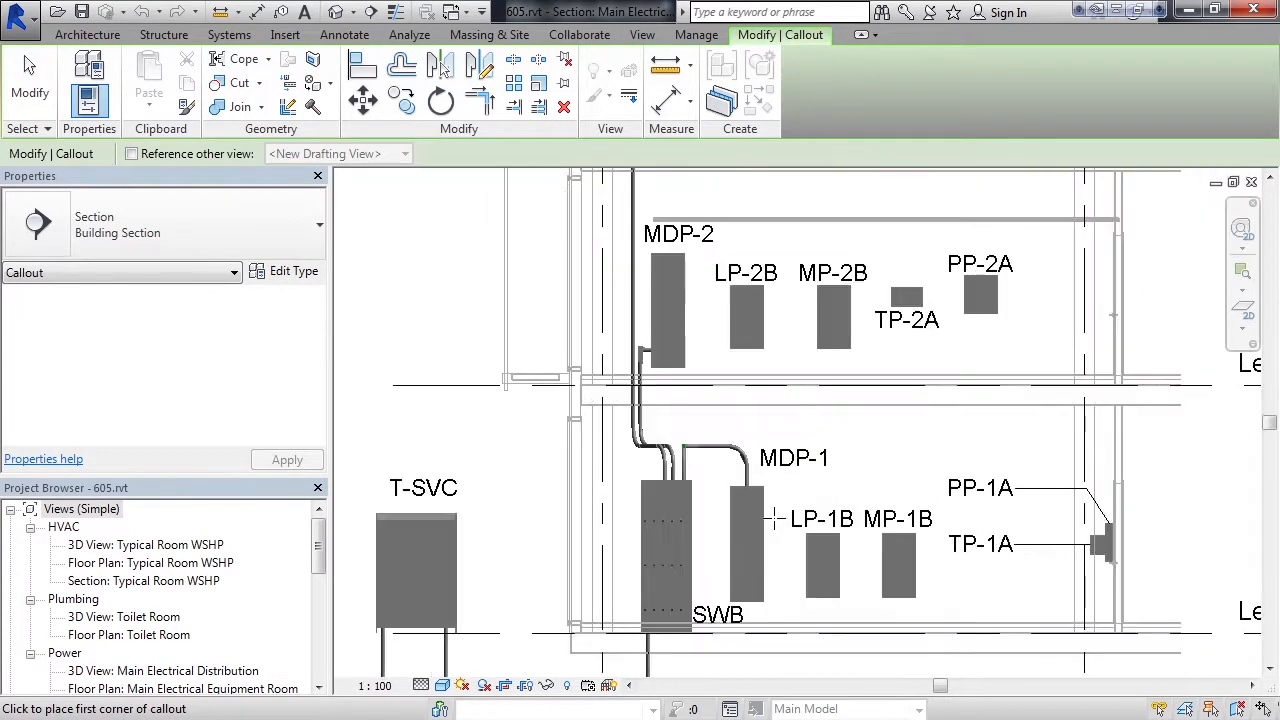
{"action": "left_click", "coordinate": [718, 510]}
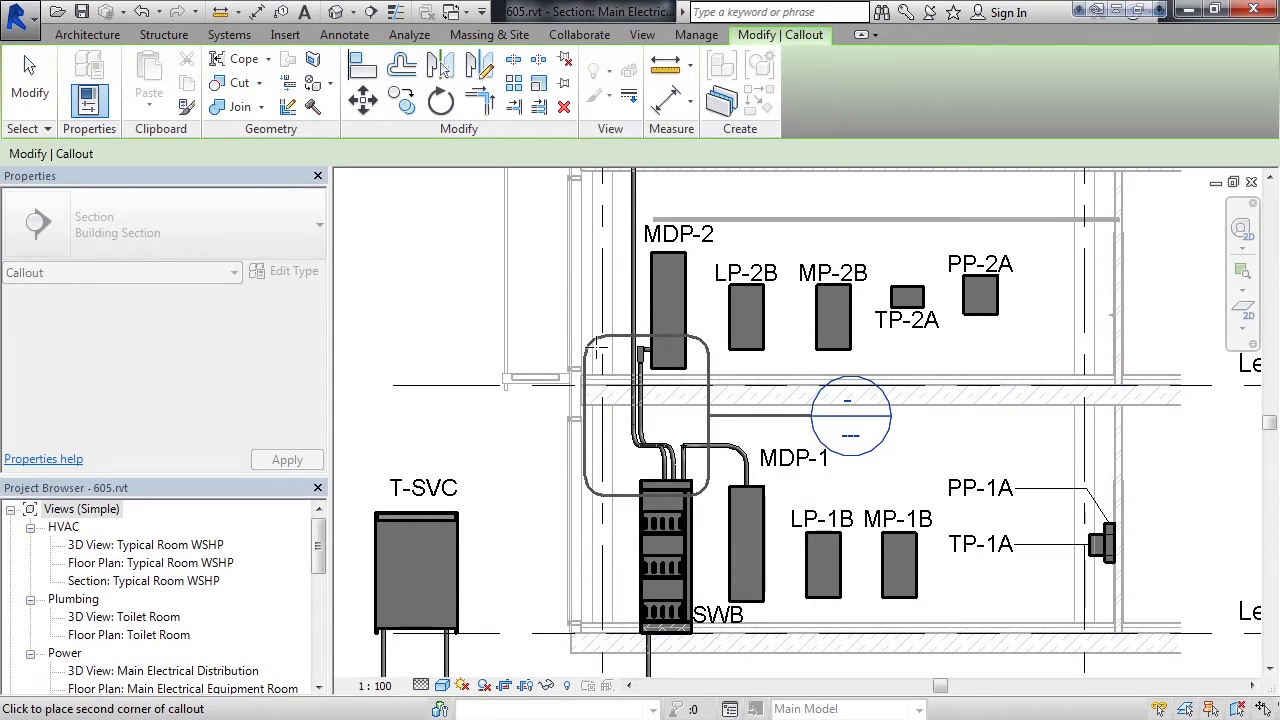
{"action": "left_click", "coordinate": [597, 348]}
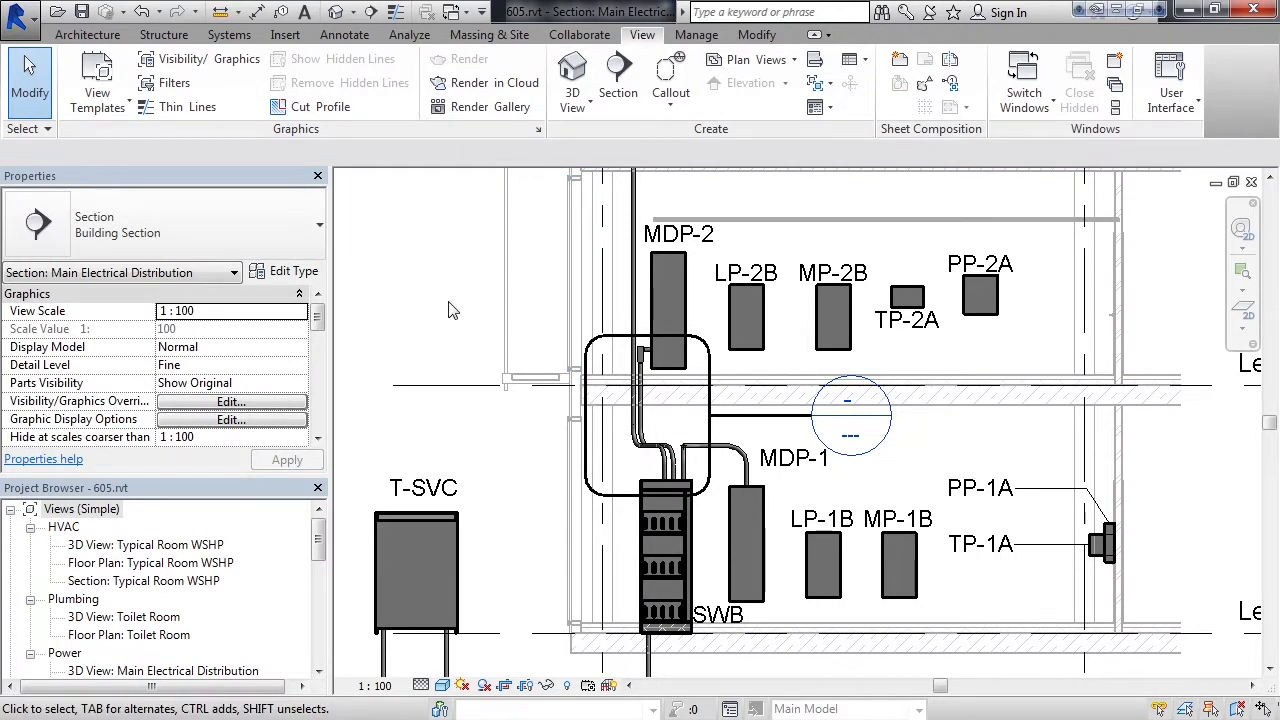
Move the callout's head up and to the left of its boundary, and set the callout's detail level to Fine
{"action": "left_click", "coordinate": [760, 420]}
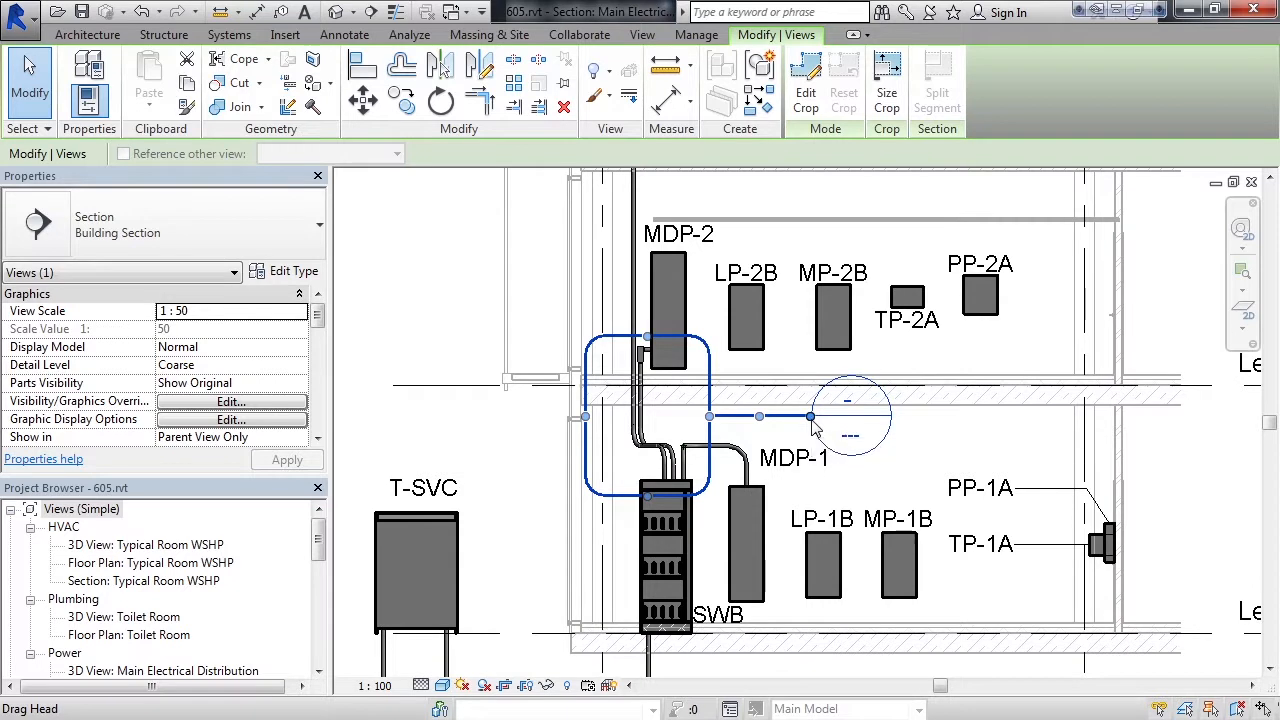
{"action": "left_click_drag", "start_coordinate": [812, 418], "coordinate": [458, 277]}
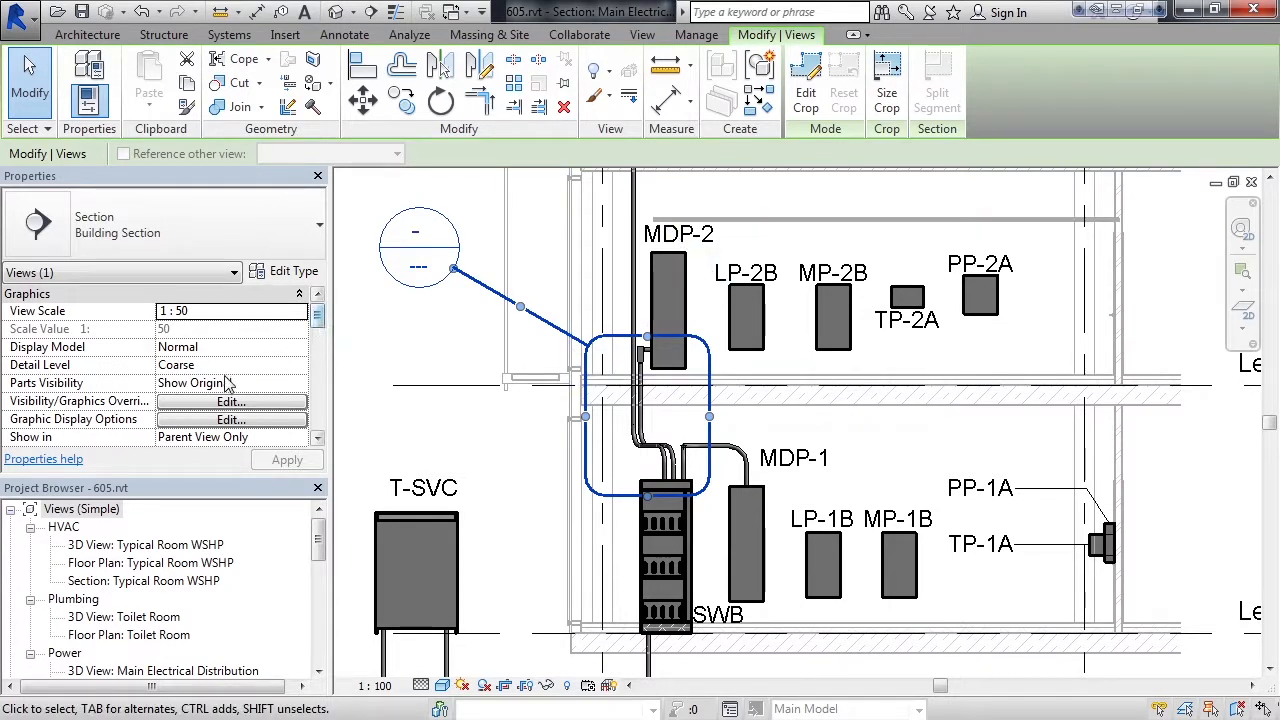
{"action": "left_click", "coordinate": [204, 367]}
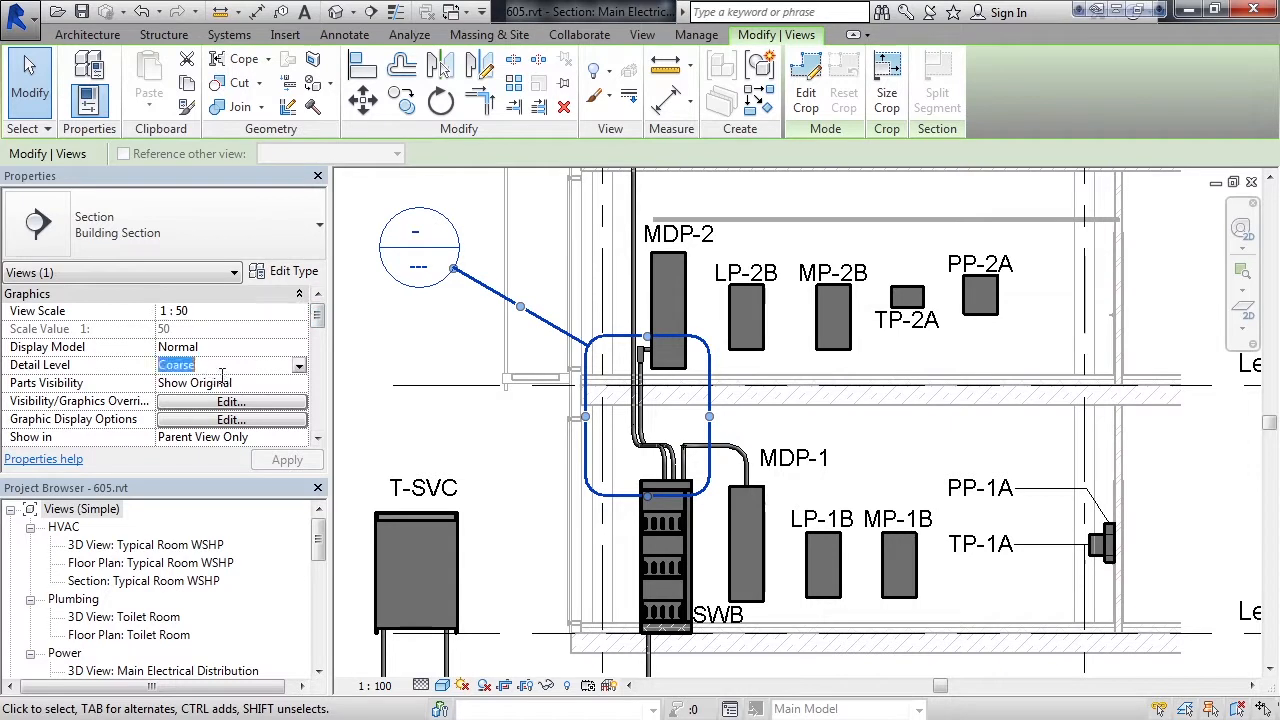
{"action": "left_click", "coordinate": [299, 368]}
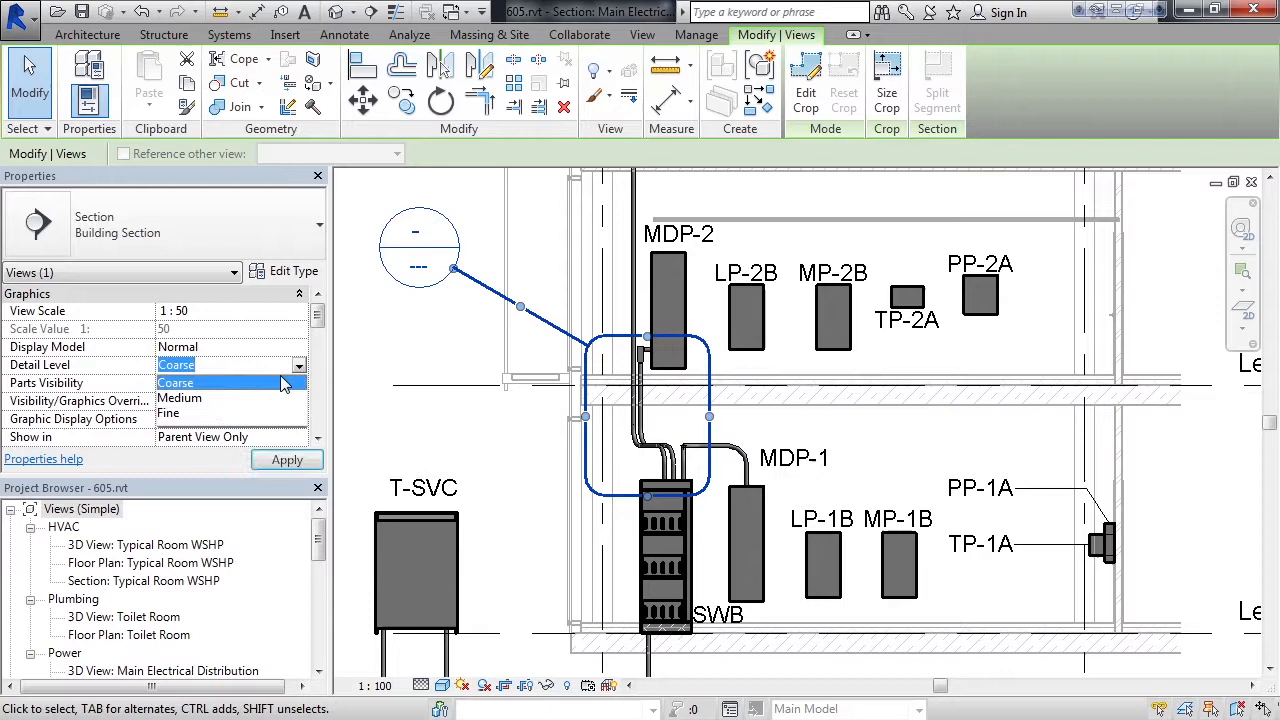
{"action": "left_click", "coordinate": [166, 418]}
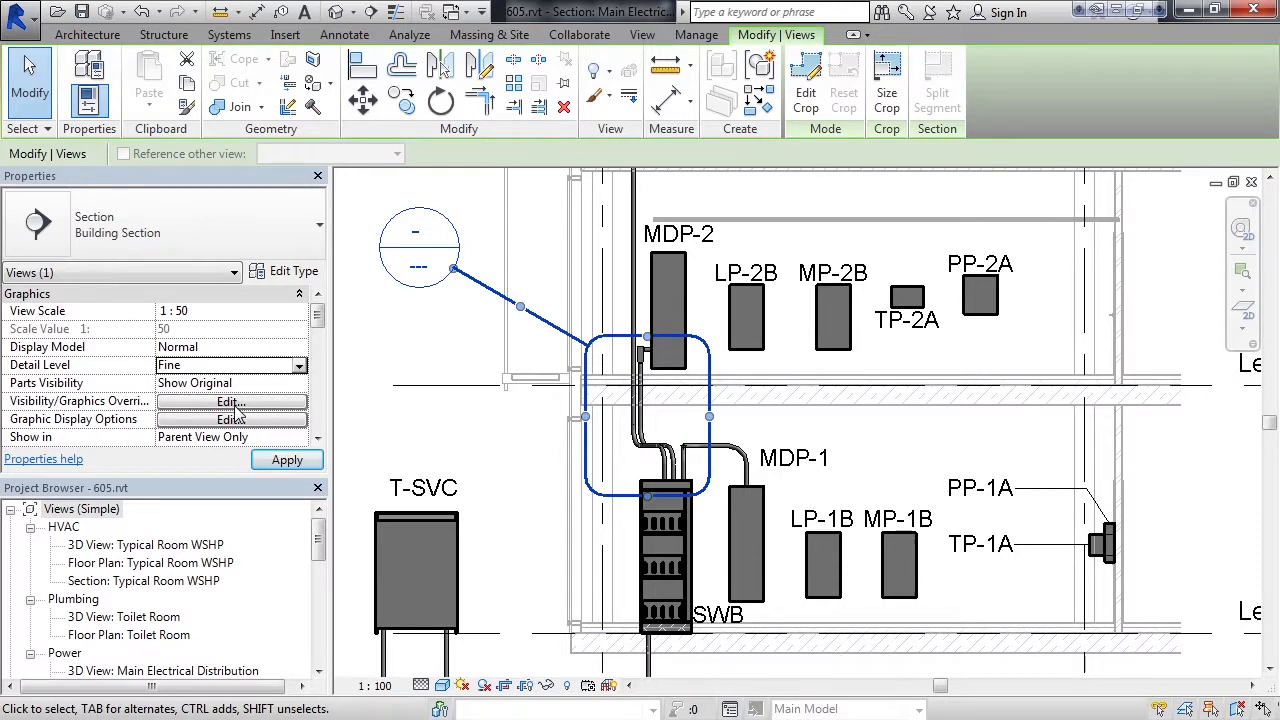
{"action": "left_click", "coordinate": [287, 459]}
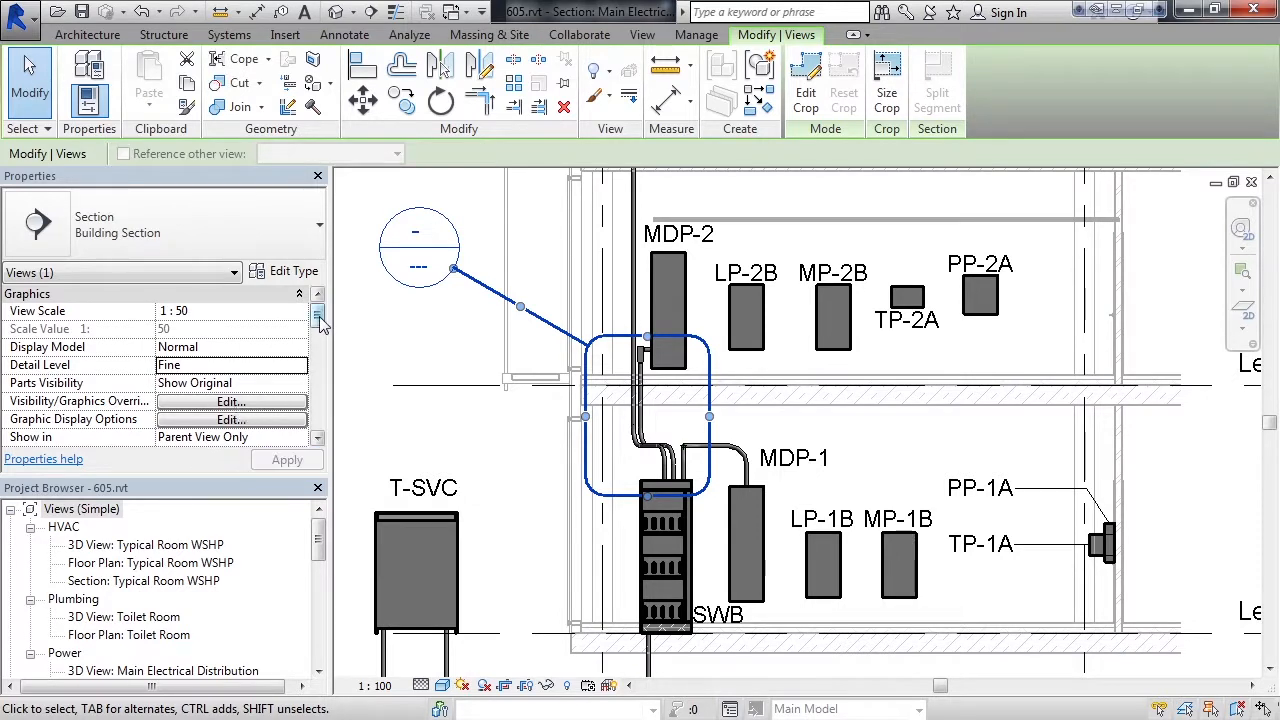
Review the callout's Identity Data and Extents properties, including its view name and crop settings
{"action": "scroll", "coordinate": [323, 312], "scroll_direction": "down", "scroll_amount": 1}
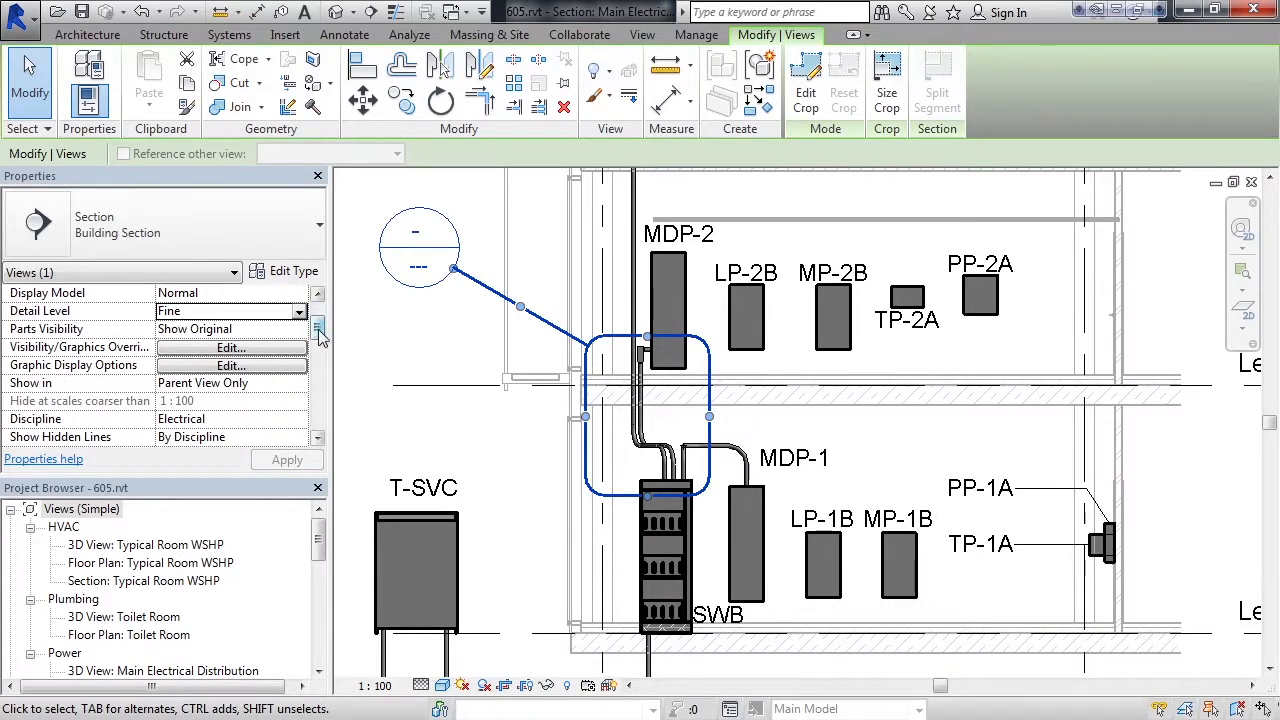
{"action": "left_click_drag", "start_coordinate": [318, 337], "coordinate": [322, 366]}
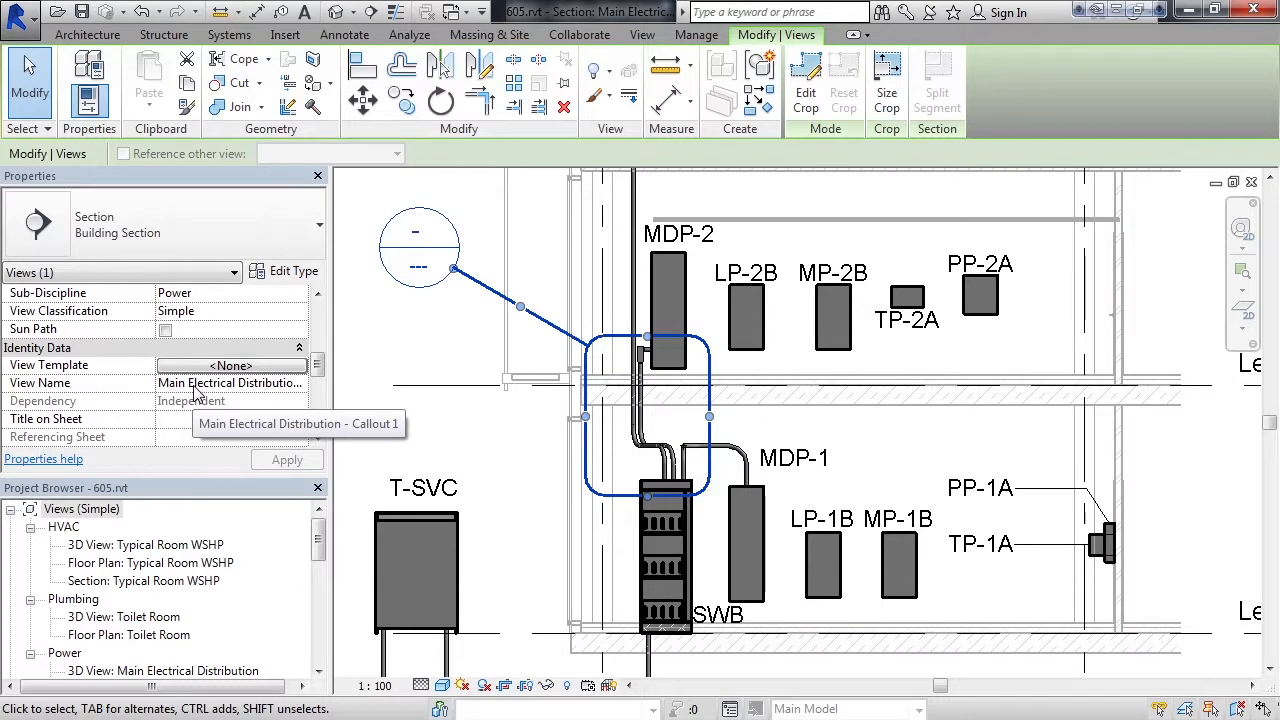
{"action": "left_click_drag", "start_coordinate": [319, 365], "coordinate": [322, 398]}
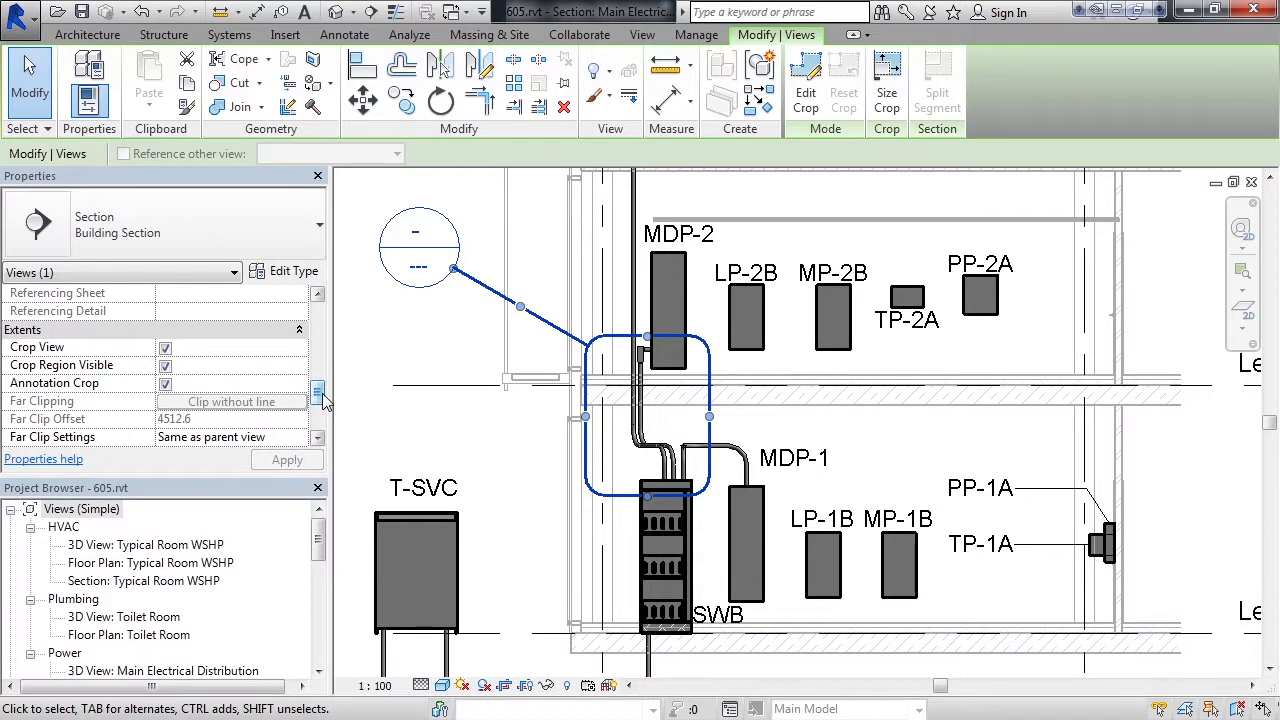
{"action": "left_click_drag", "start_coordinate": [322, 398], "coordinate": [323, 404]}
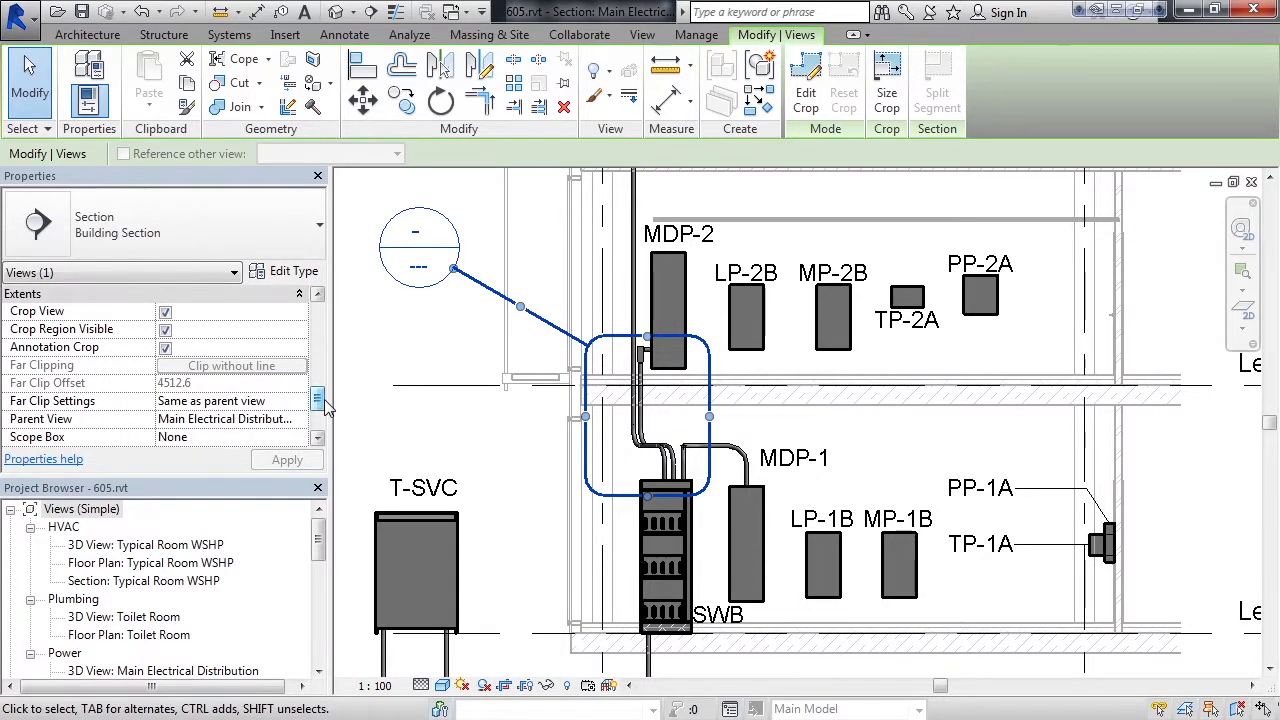
{"action": "left_click", "coordinate": [421, 406]}
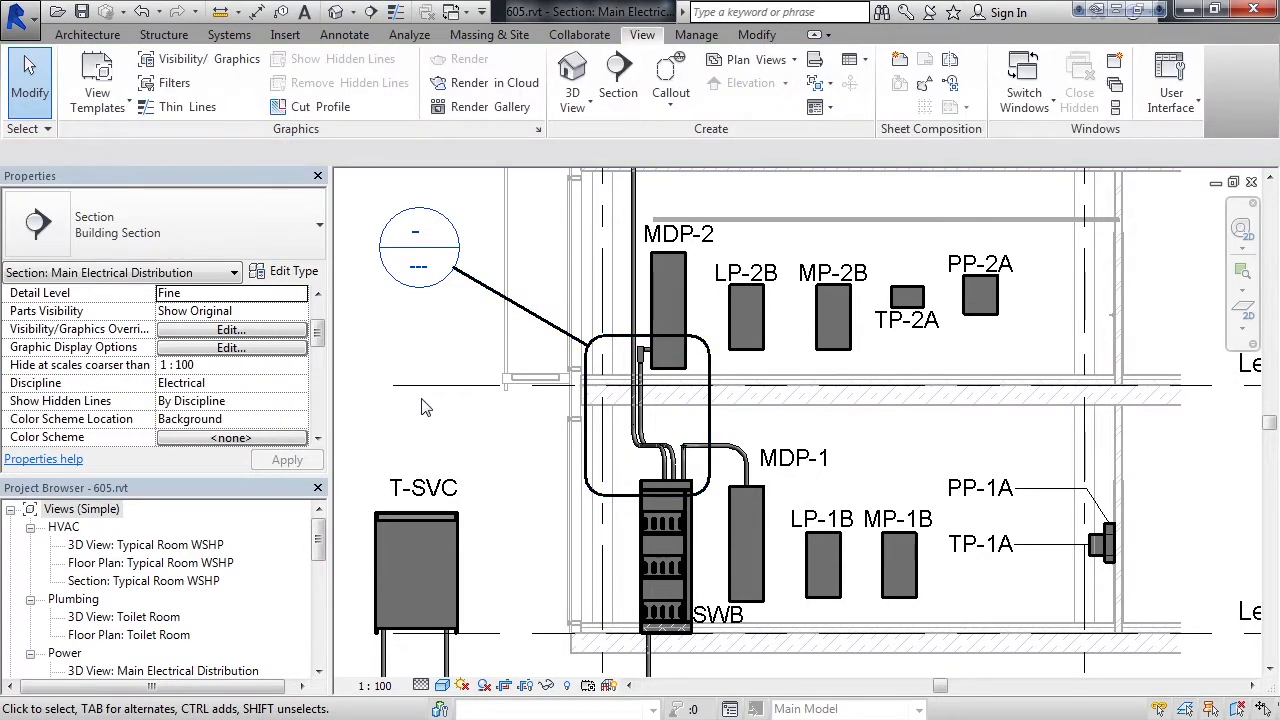
Open the new callout's section view and make its crop region invisible while keeping the view cropped
{"action": "left_click_drag", "start_coordinate": [325, 521], "coordinate": [325, 564]}
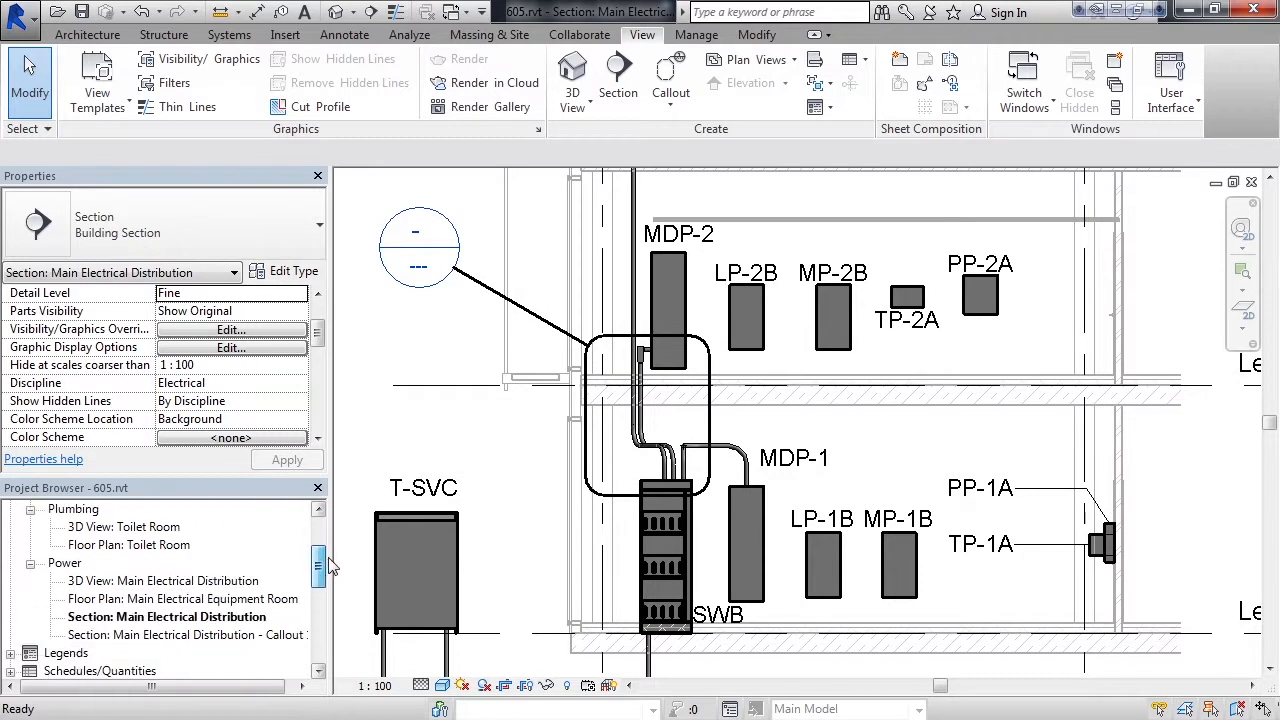
{"action": "double_click", "coordinate": [160, 636]}
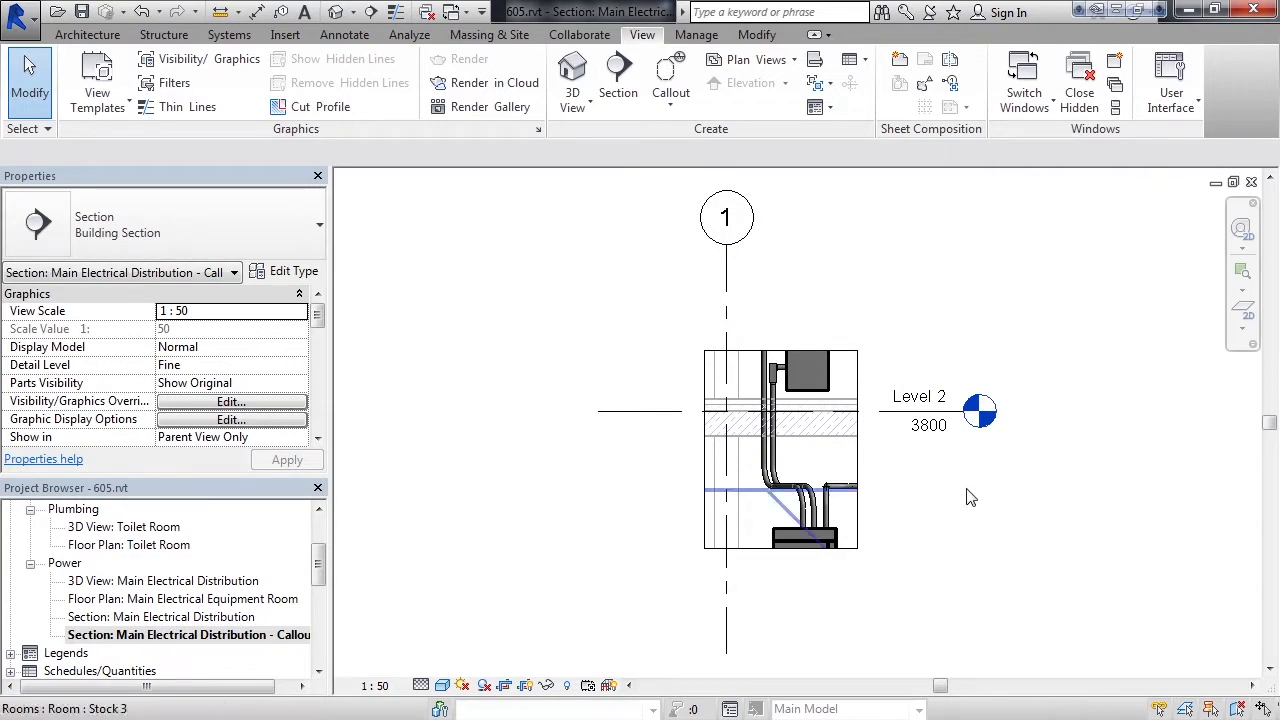
{"action": "scroll", "coordinate": [885, 468], "scroll_direction": "up", "scroll_amount": 2}
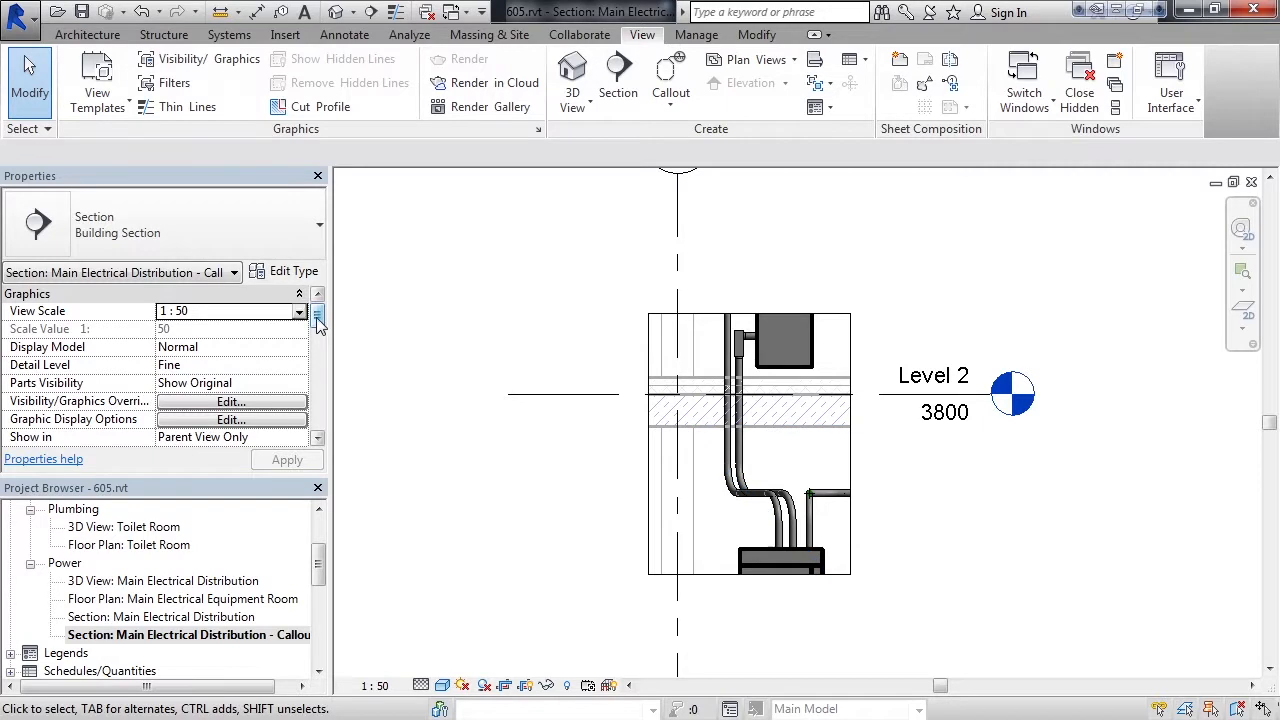
{"action": "left_click_drag", "start_coordinate": [316, 317], "coordinate": [319, 344]}
{"action": "left_click_drag", "start_coordinate": [325, 378], "coordinate": [320, 398]}
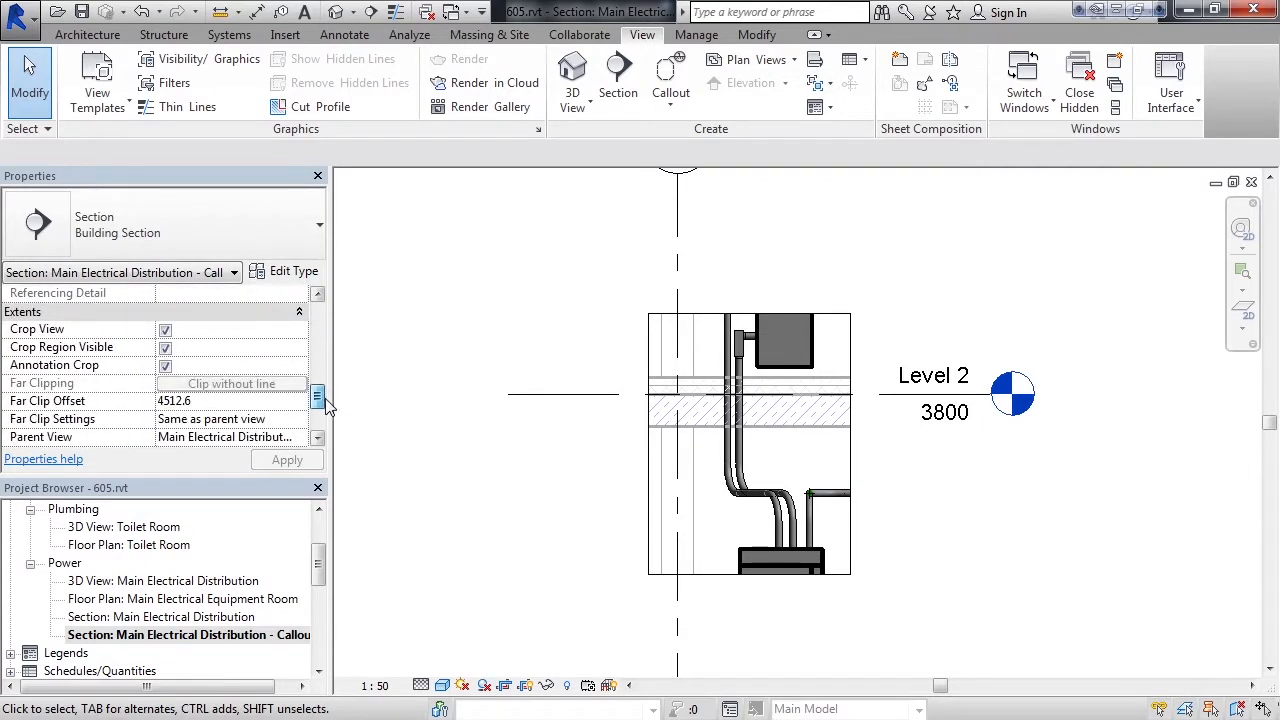
{"action": "left_click", "coordinate": [165, 347]}
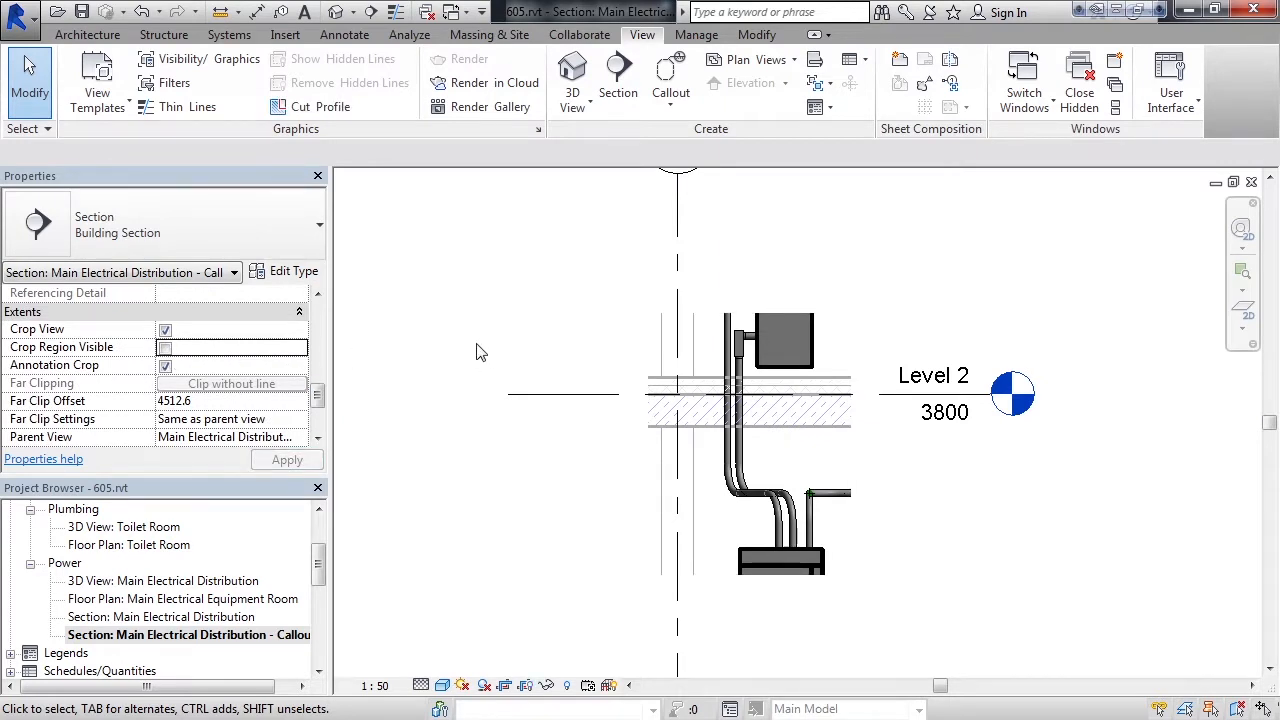
{"action": "scroll", "coordinate": [480, 353], "scroll_direction": "down", "scroll_amount": 2}
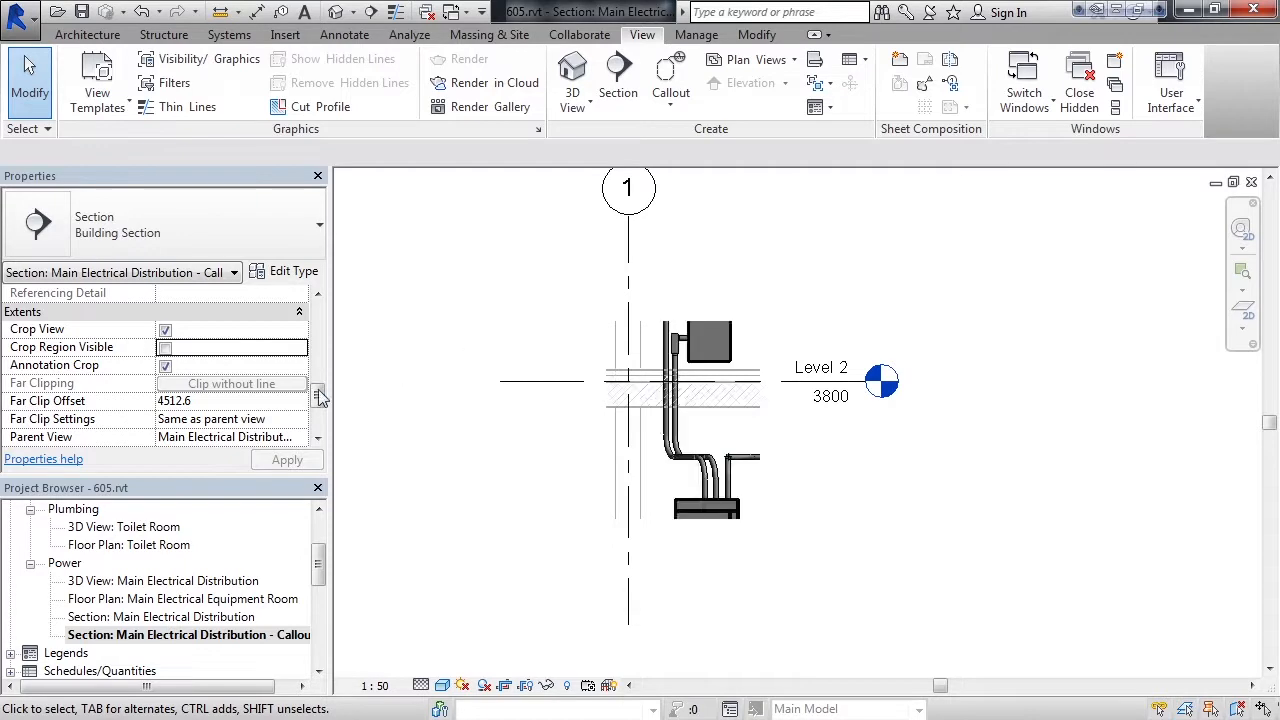
Hide the Levels and Grids annotation categories in the callout view through its Visibility/Graphics Overrides
{"action": "left_click_drag", "start_coordinate": [321, 392], "coordinate": [330, 357]}
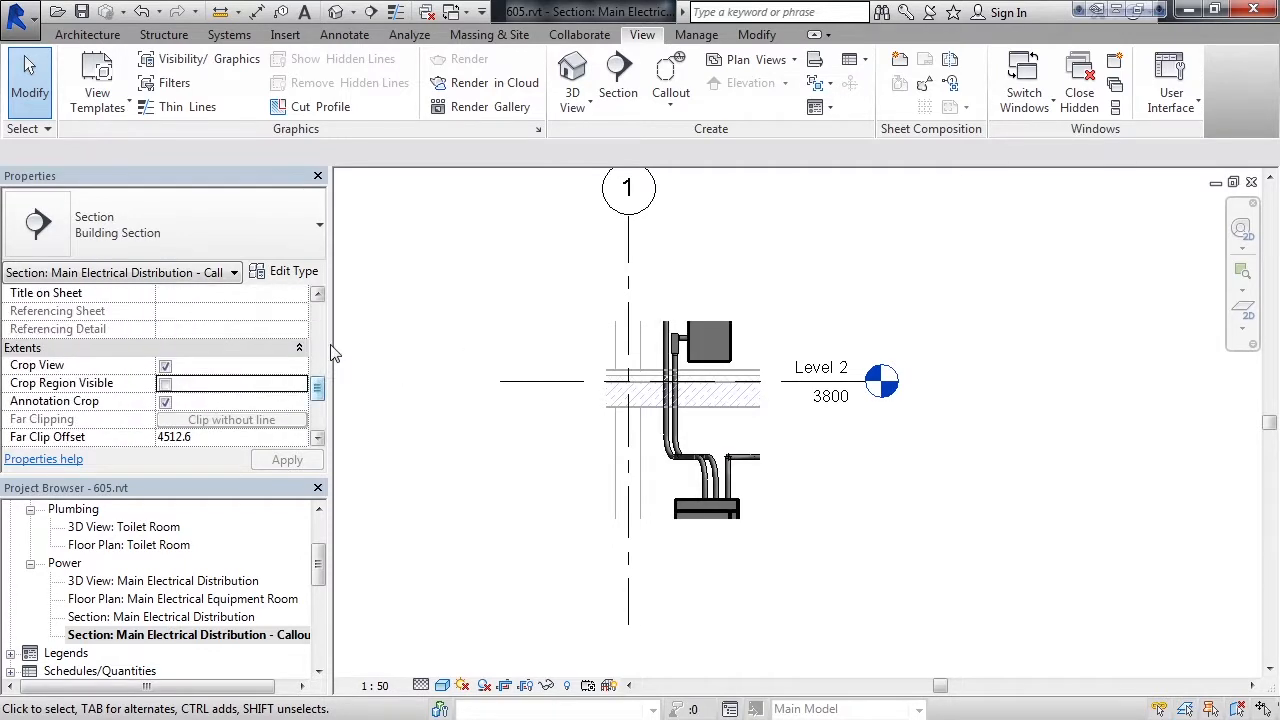
{"action": "scroll", "coordinate": [318, 315], "scroll_direction": "up", "scroll_amount": 5}
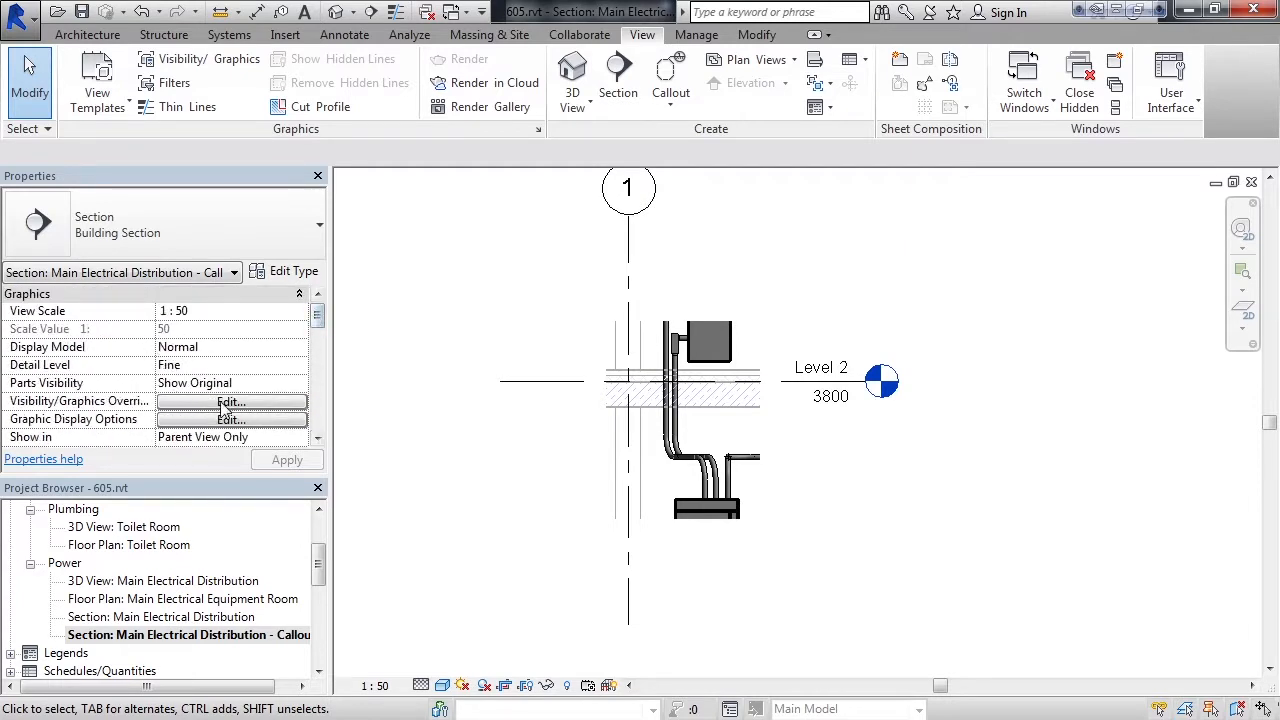
{"action": "left_click", "coordinate": [229, 402]}
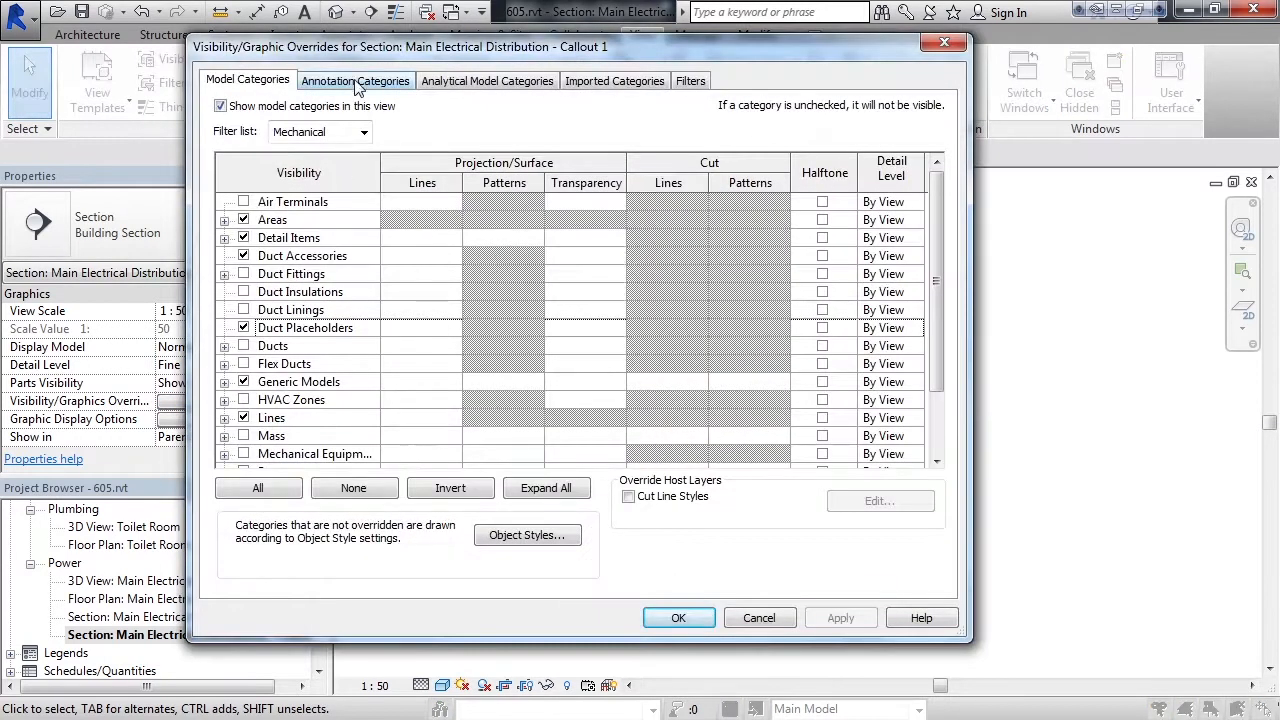
{"action": "left_click", "coordinate": [357, 84]}
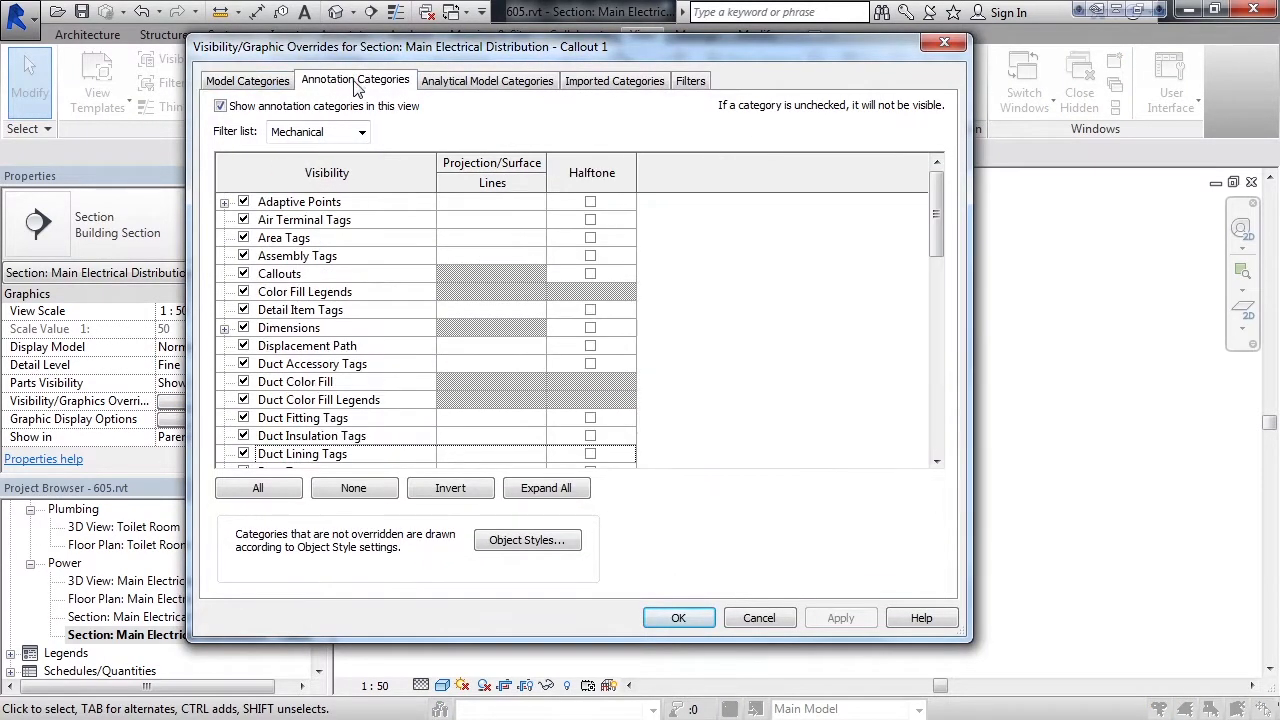
{"action": "left_click_drag", "start_coordinate": [936, 235], "coordinate": [938, 324]}
{"action": "left_click", "coordinate": [243, 364]}
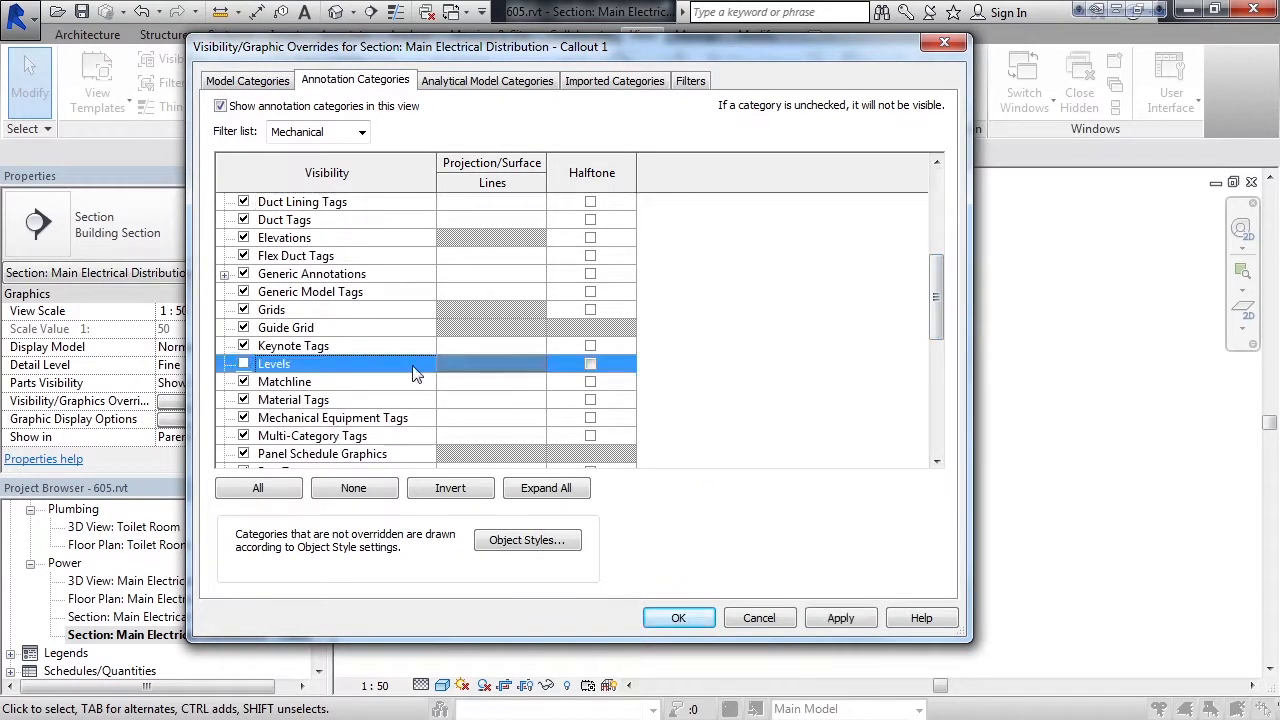
{"action": "left_click", "coordinate": [243, 310]}
{"action": "left_click", "coordinate": [677, 620]}
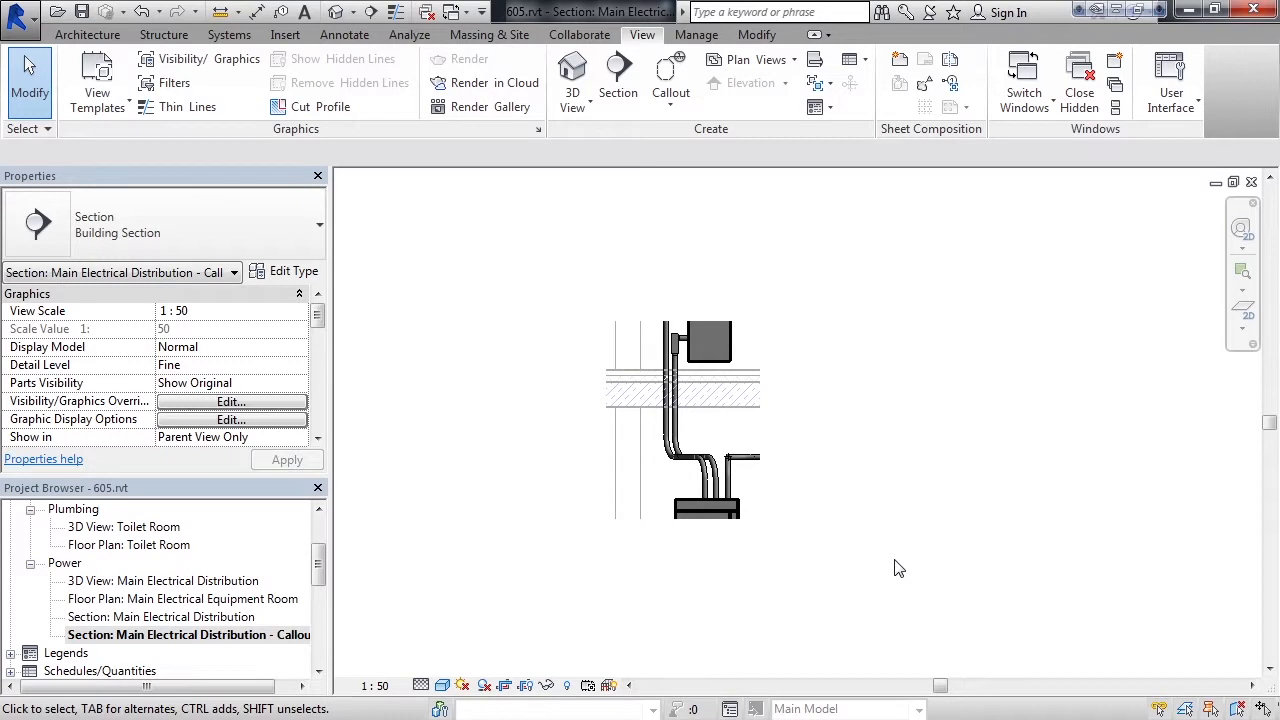
{"action": "left_click", "coordinate": [378, 686]}
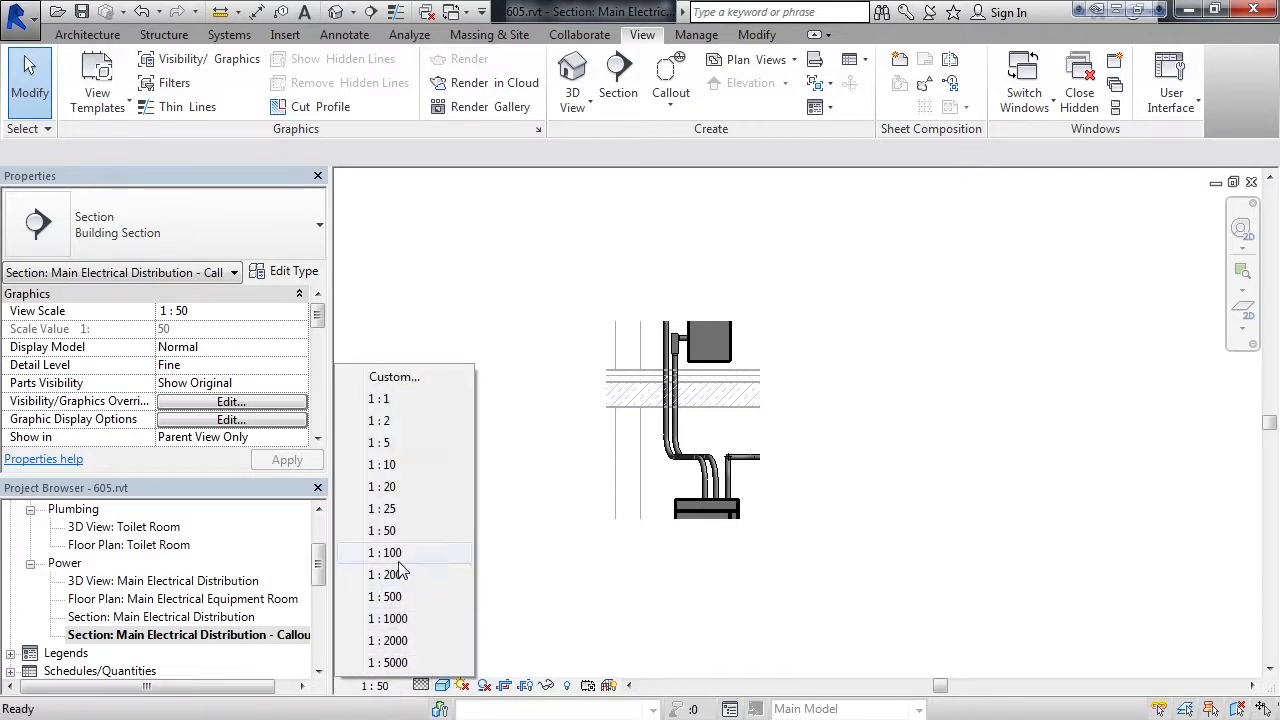
{"action": "left_click", "coordinate": [548, 576]}
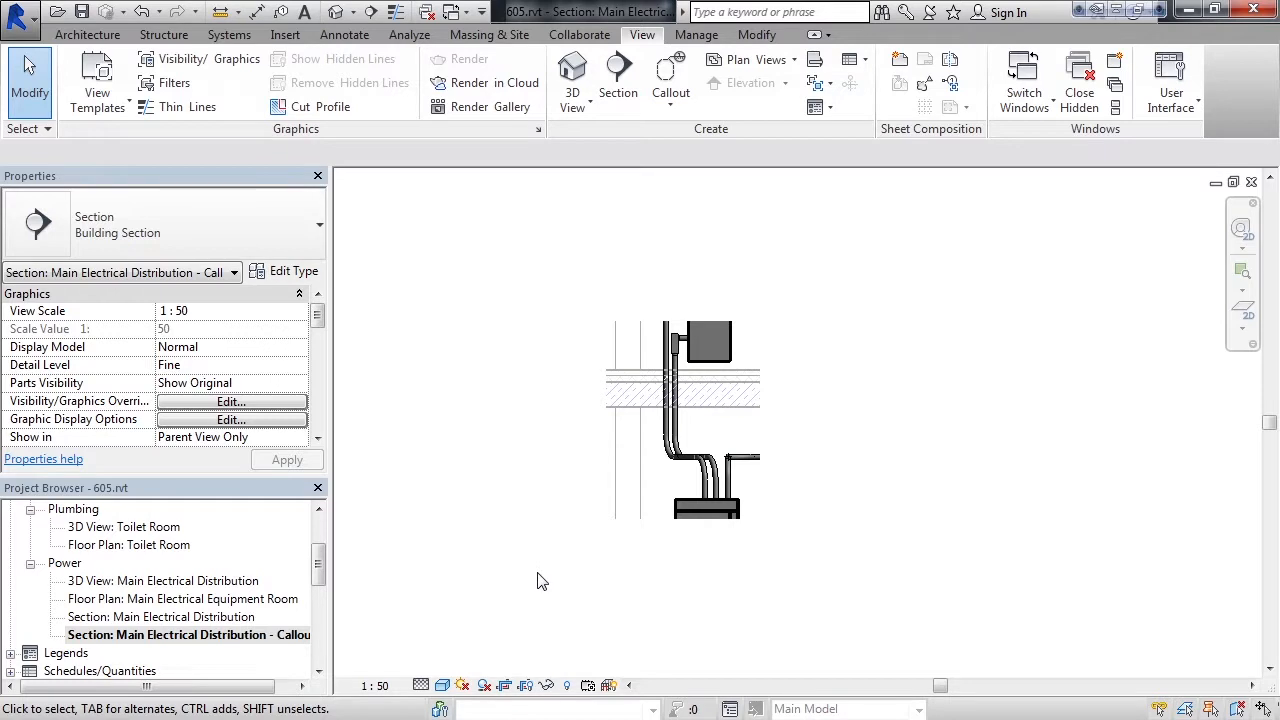
{"action": "left_click", "coordinate": [421, 686]}
{"action": "left_click", "coordinate": [389, 641]}
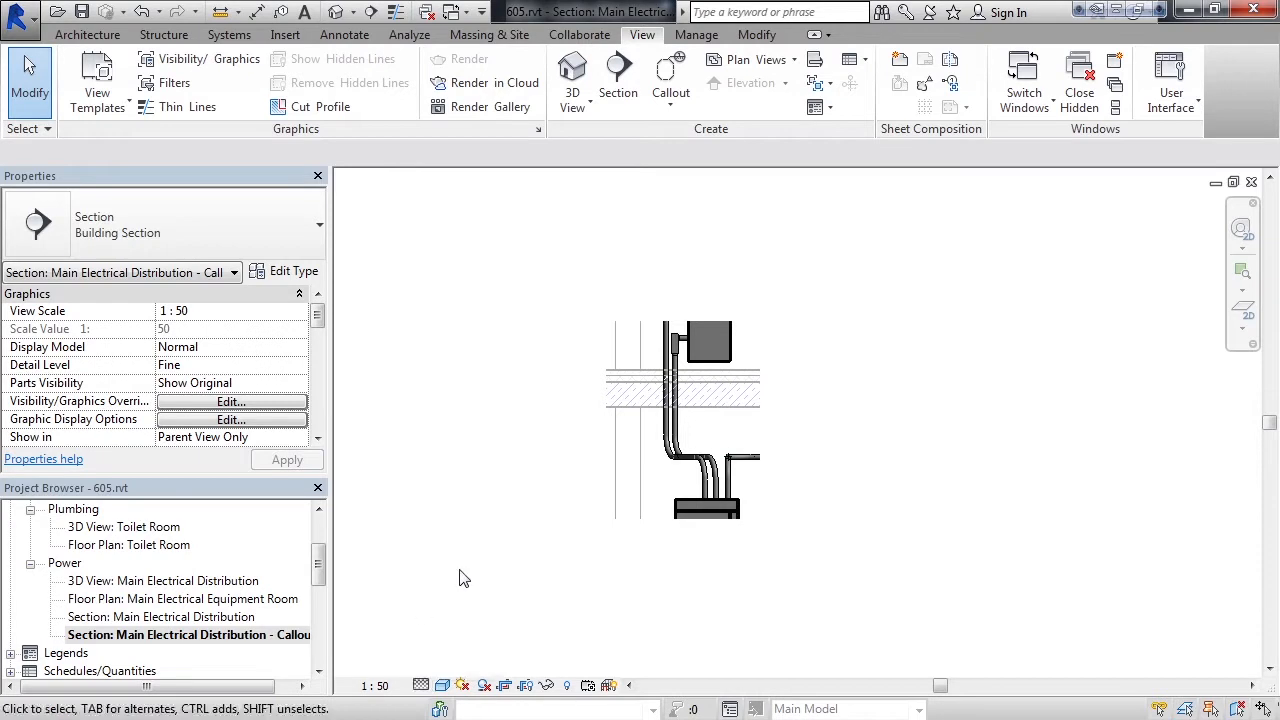